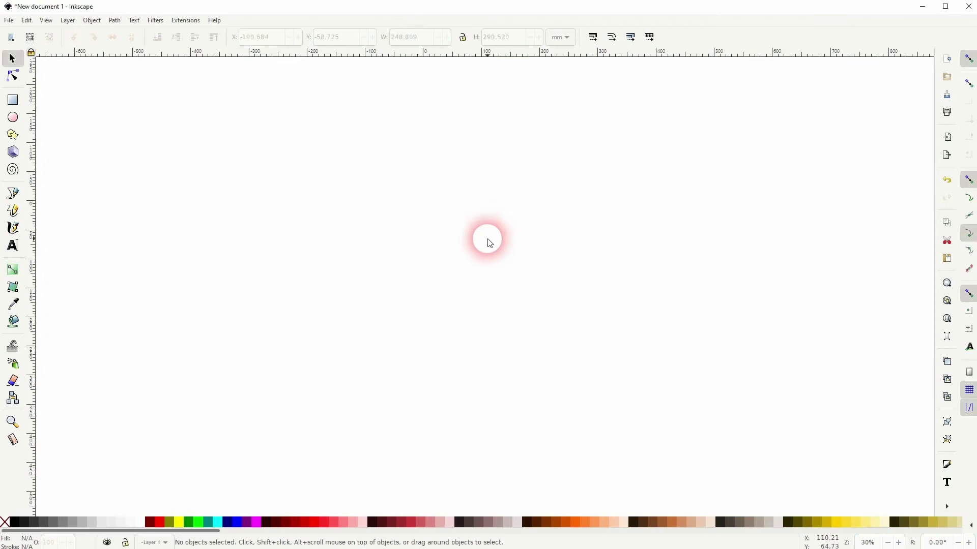
# Step: With the Bezier tool, draw a closed notched arrowhead outline and a straight tail line down from its notch
pyautogui.click(11, 196)
pyautogui.click(283, 163)
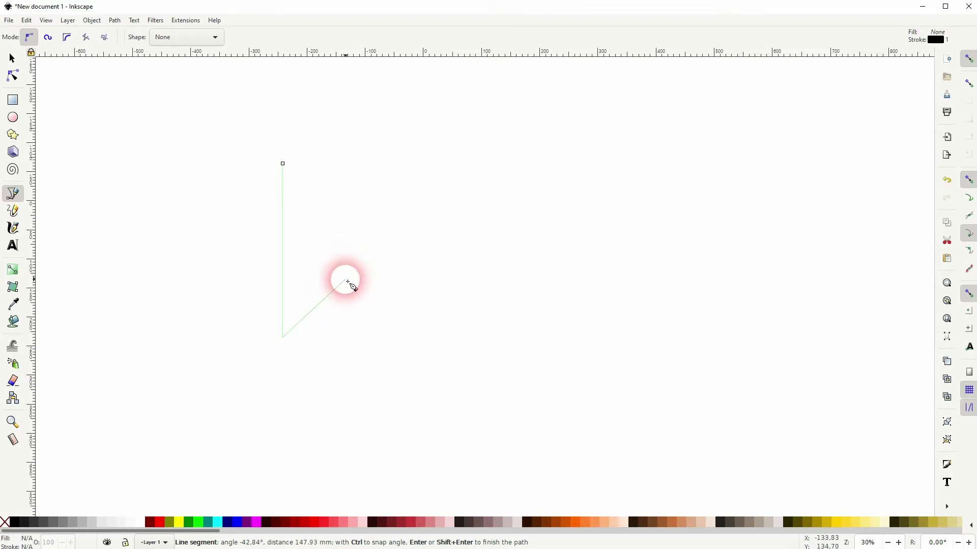
pyautogui.click(426, 265)
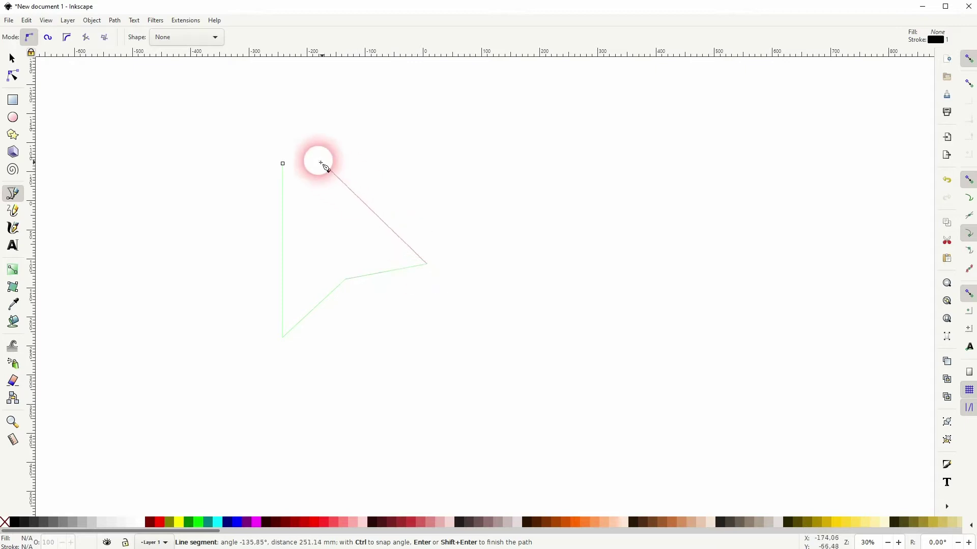
pyautogui.click(283, 163)
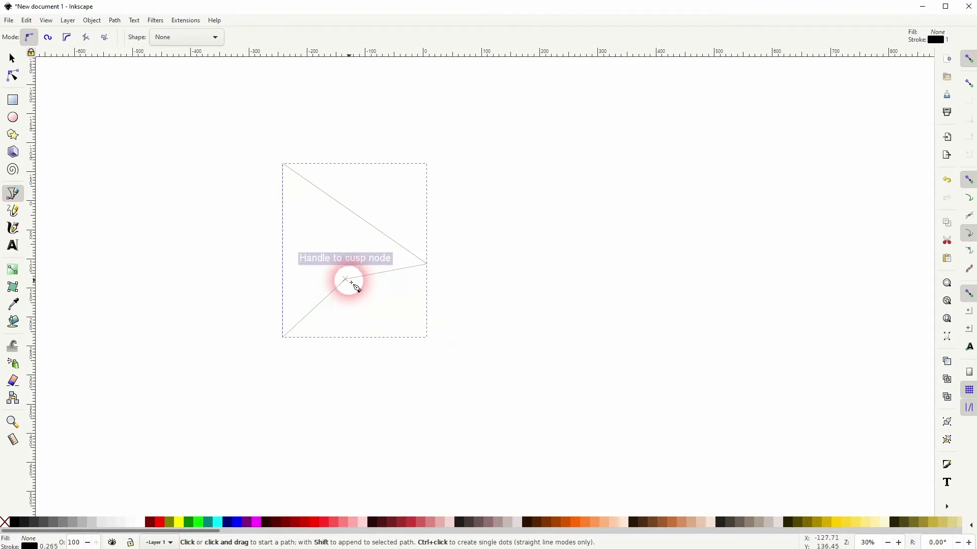
pyautogui.click(346, 280)
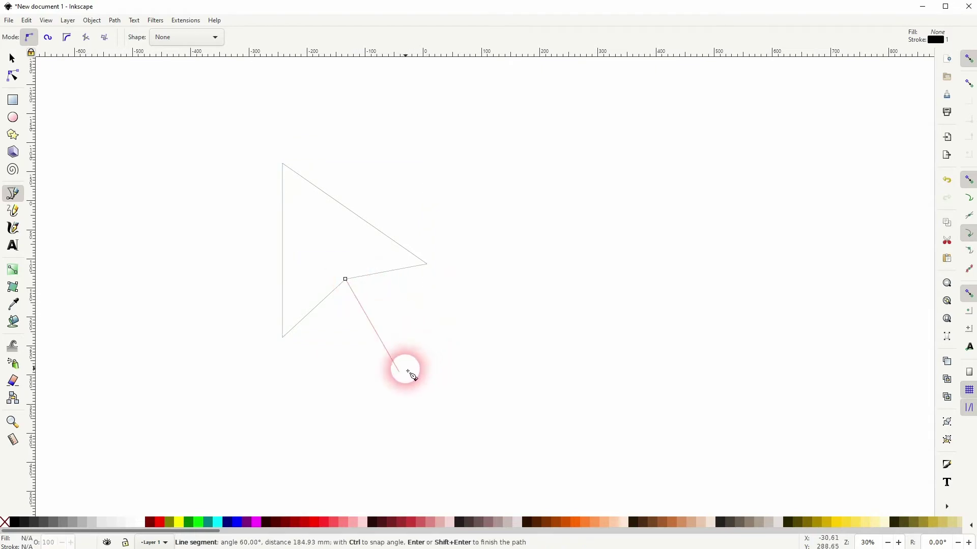
pyautogui.click(385, 348)
# Step: Lower the arrowhead's bottom-left corner and move the notch node up and left
pyautogui.click(10, 59)
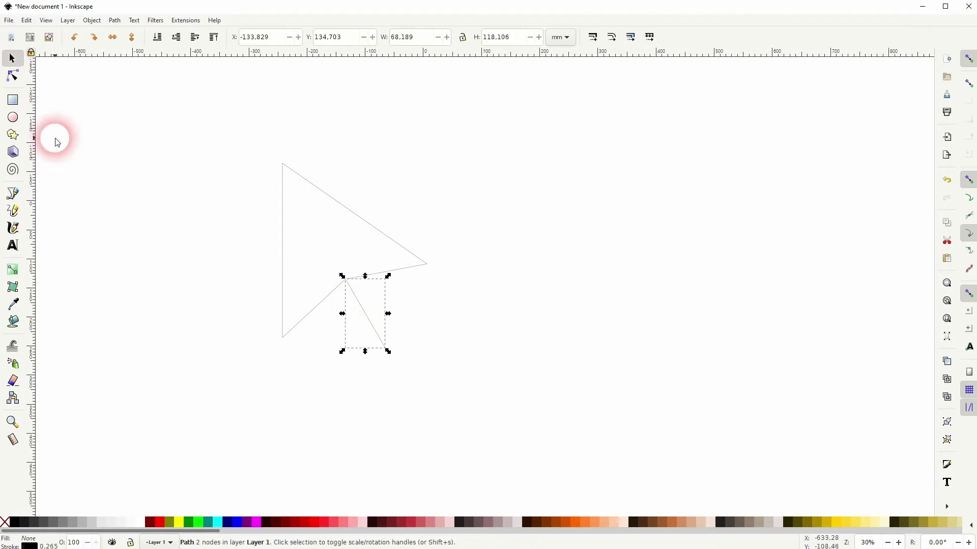
pyautogui.click(170, 327)
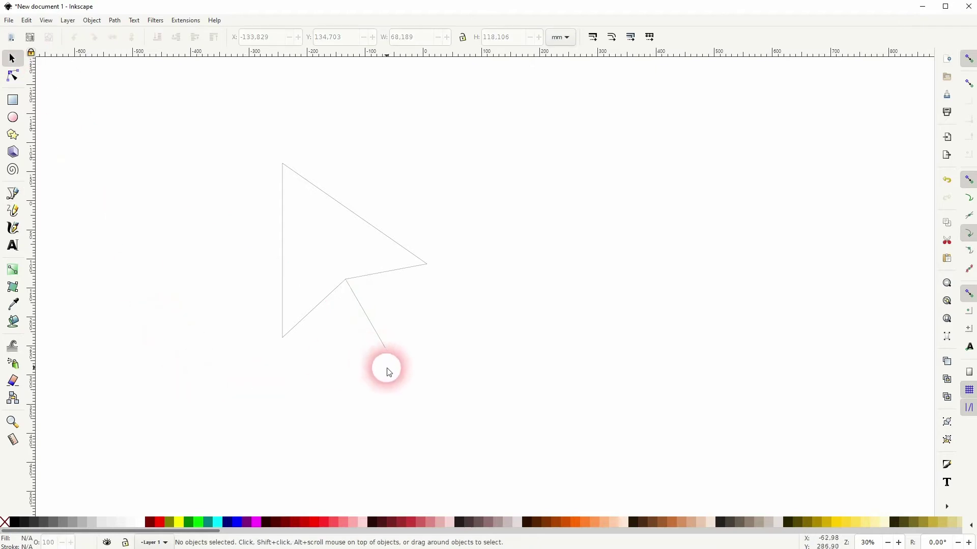
pyautogui.click(283, 270)
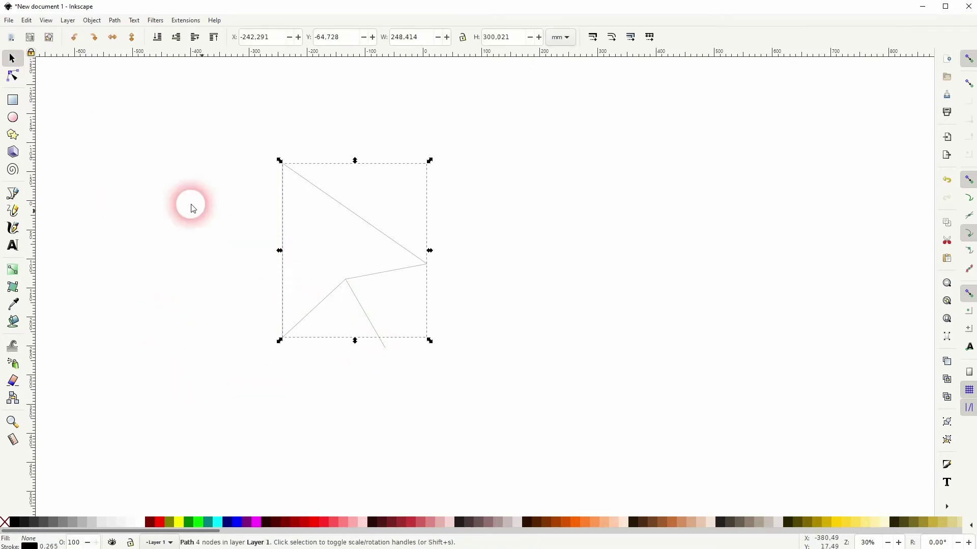
pyautogui.click(16, 80)
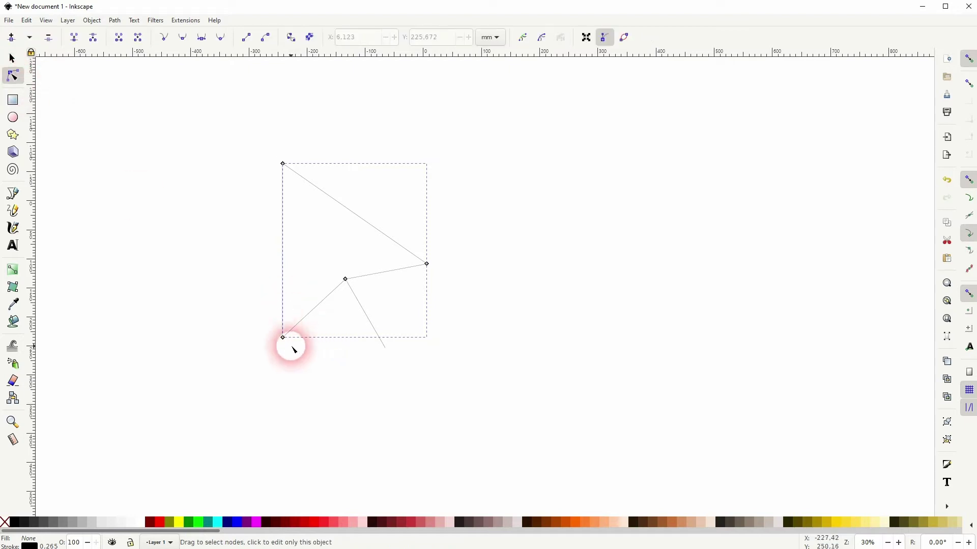
pyautogui.moveTo(282, 338); pyautogui.dragTo(283, 347)
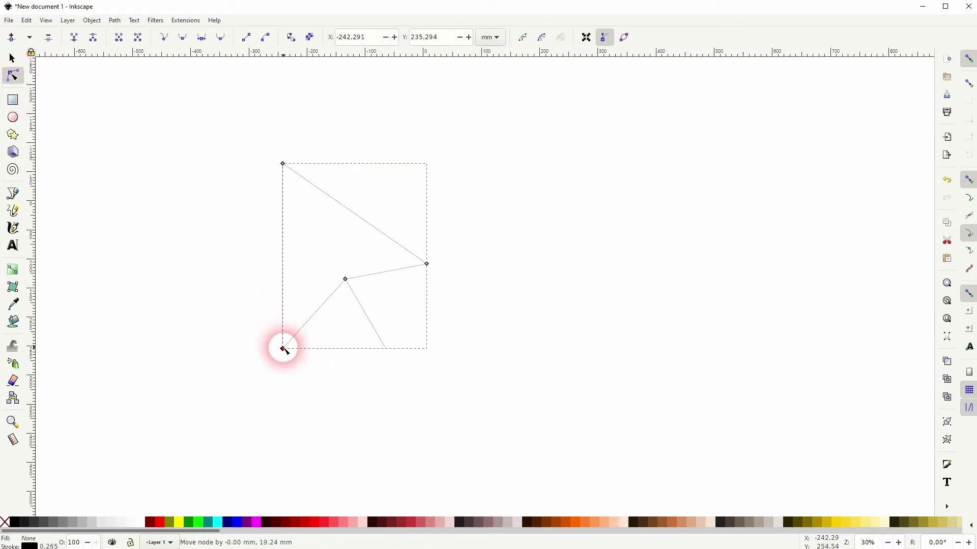
pyautogui.click(344, 280)
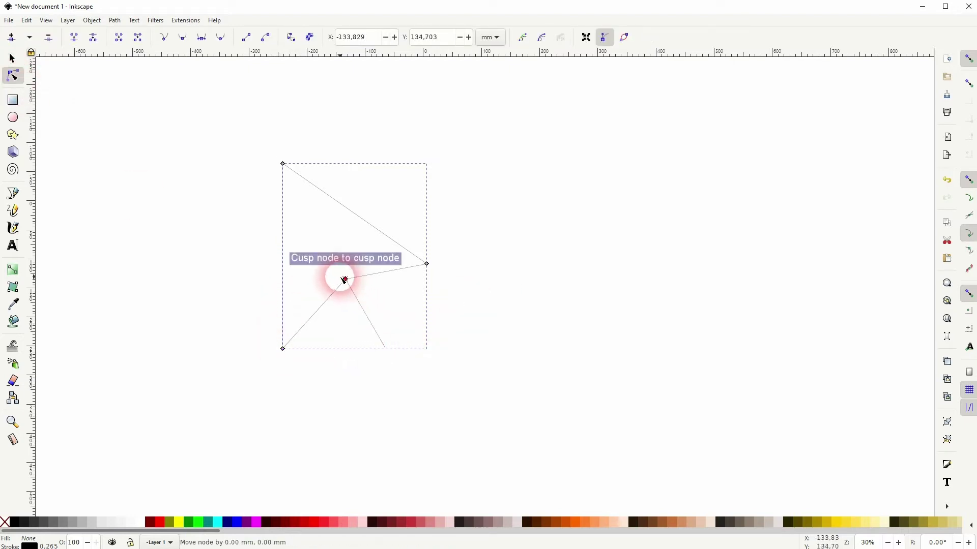
pyautogui.moveTo(344, 280)
pyautogui.mouseDown()
pyautogui.moveTo(331, 268)
pyautogui.moveTo(349, 266)
pyautogui.moveTo(331, 272)
pyautogui.moveTo(344, 278)
pyautogui.moveTo(338, 272)
pyautogui.mouseUp()
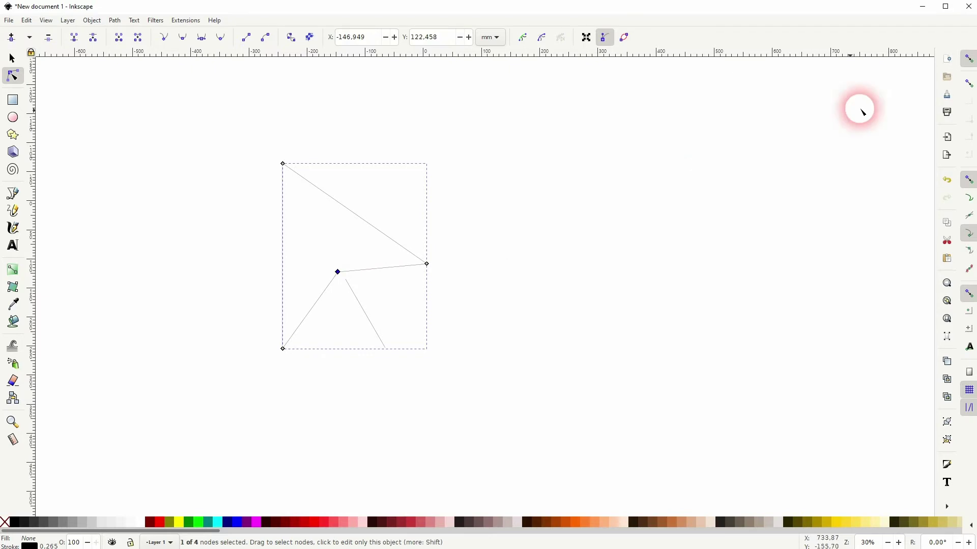
# Step: Fine-tune the notch with snapping off, then snap the tail's top end onto it and select both parts
pyautogui.click(968, 59)
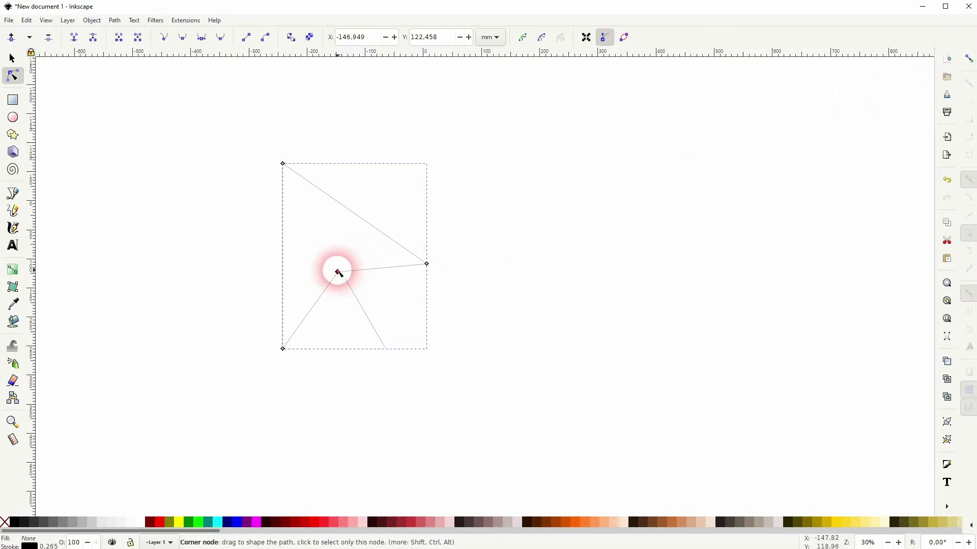
pyautogui.moveTo(339, 273); pyautogui.dragTo(339, 273)
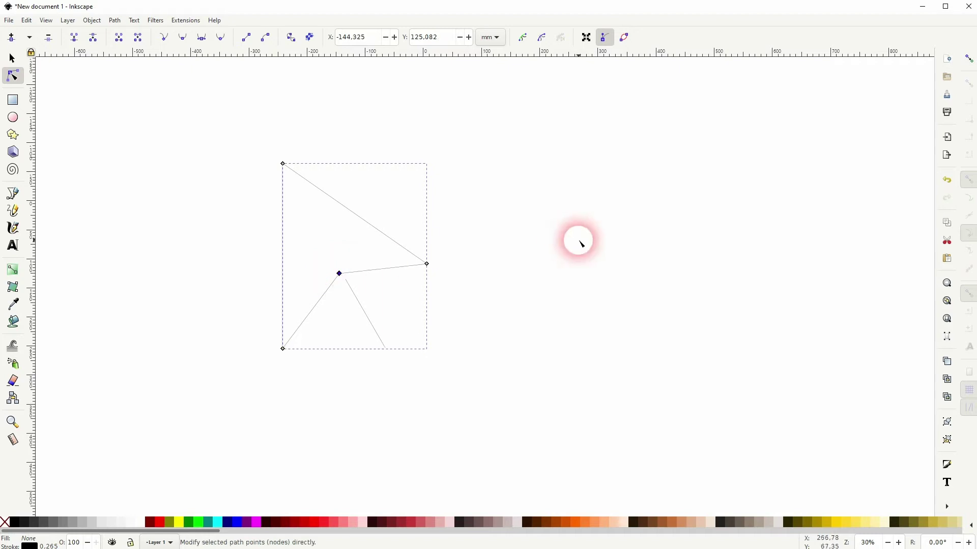
pyautogui.click(968, 58)
pyautogui.click(377, 332)
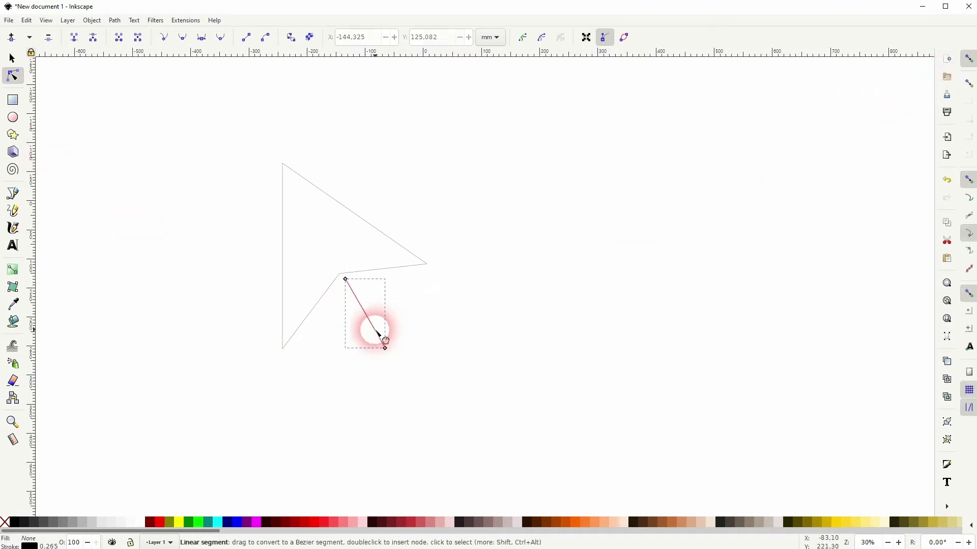
pyautogui.moveTo(344, 281); pyautogui.dragTo(342, 279)
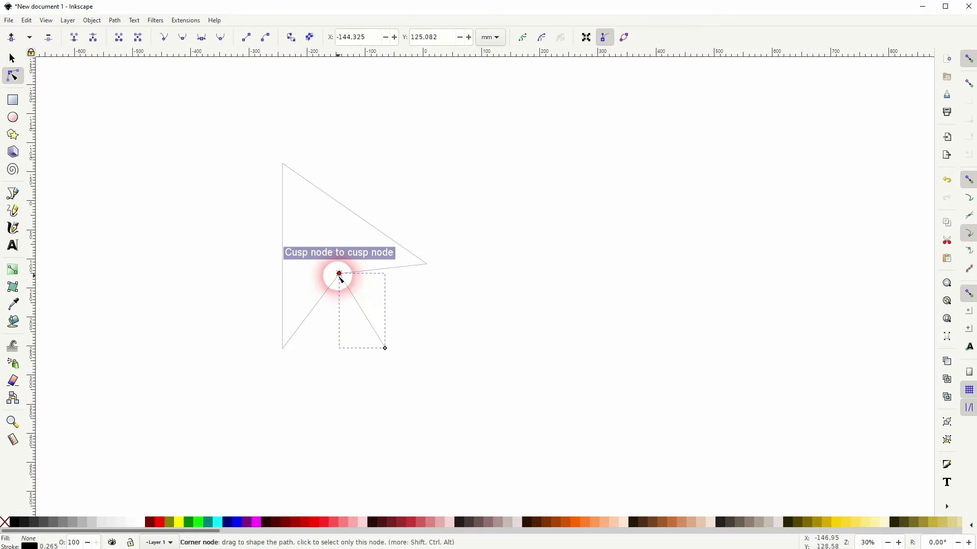
pyautogui.click(13, 58)
pyautogui.moveTo(205, 322)
pyautogui.mouseDown()
pyautogui.moveTo(236, 382)
pyautogui.moveTo(496, 123)
pyautogui.mouseUp()
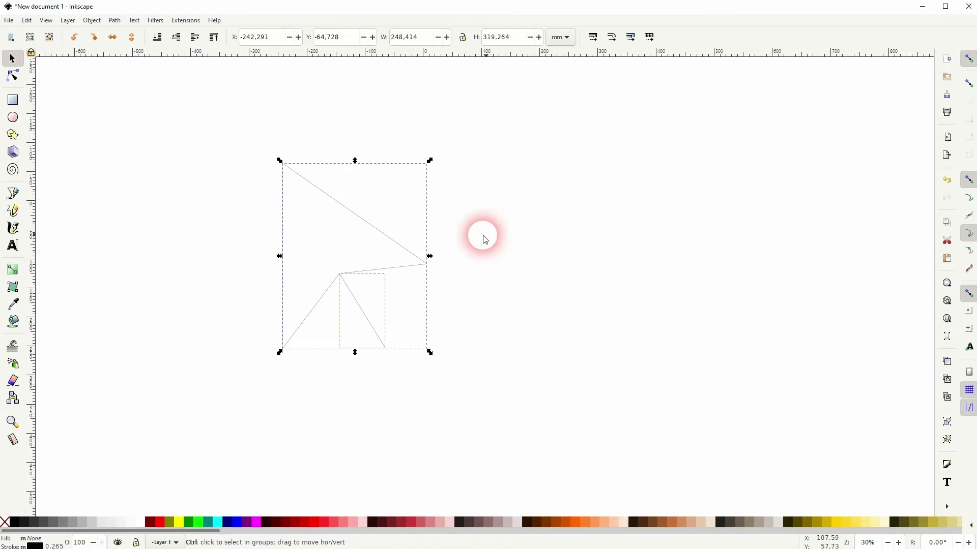
# Step: Place two copies of the arrow side by side to its right
pyautogui.moveTo(384, 234); pyautogui.dragTo(841, 221)
pyautogui.hotkey('ctrl', 'd')
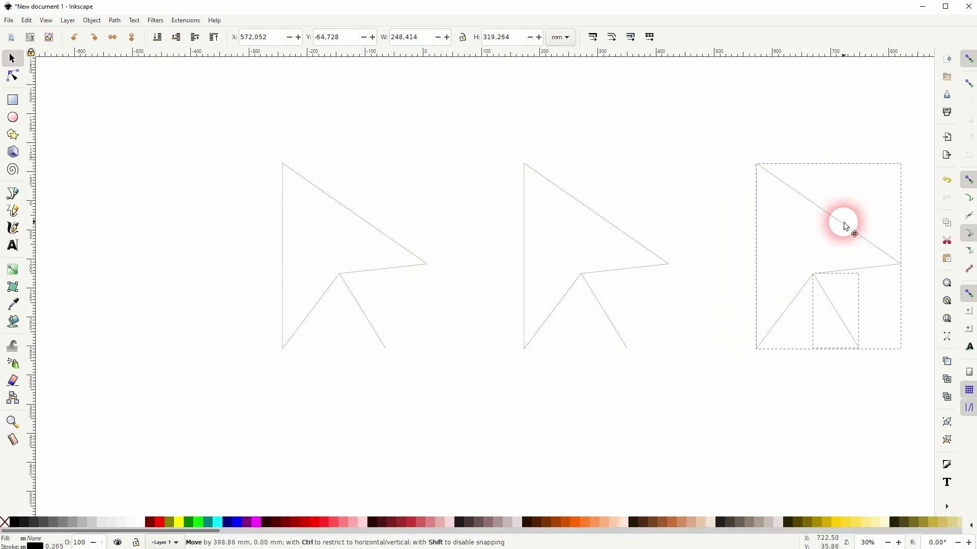
pyautogui.click(312, 357)
# Step: Fill the left arrowhead solid black
pyautogui.moveTo(194, 392); pyautogui.dragTo(476, 104)
pyautogui.click(9, 526)
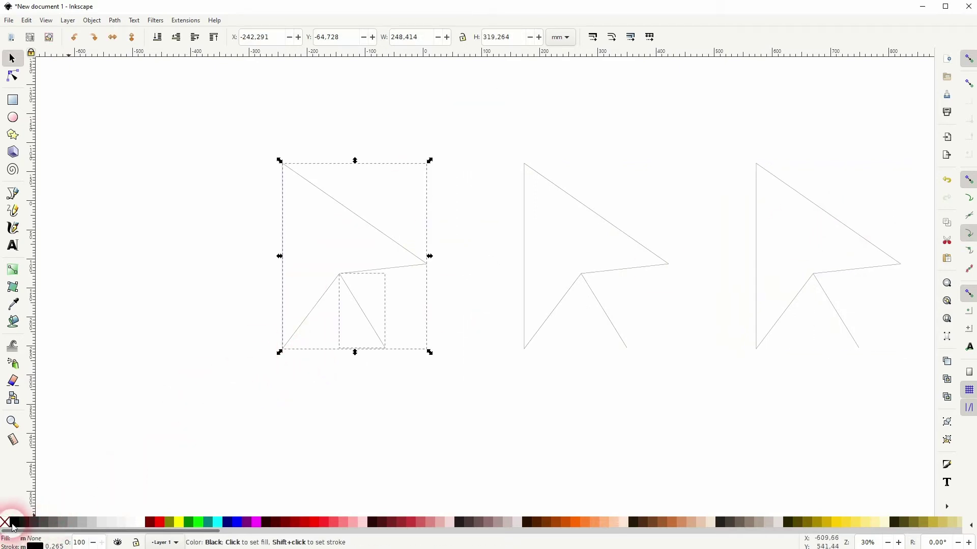
pyautogui.click(15, 524)
pyautogui.click(392, 403)
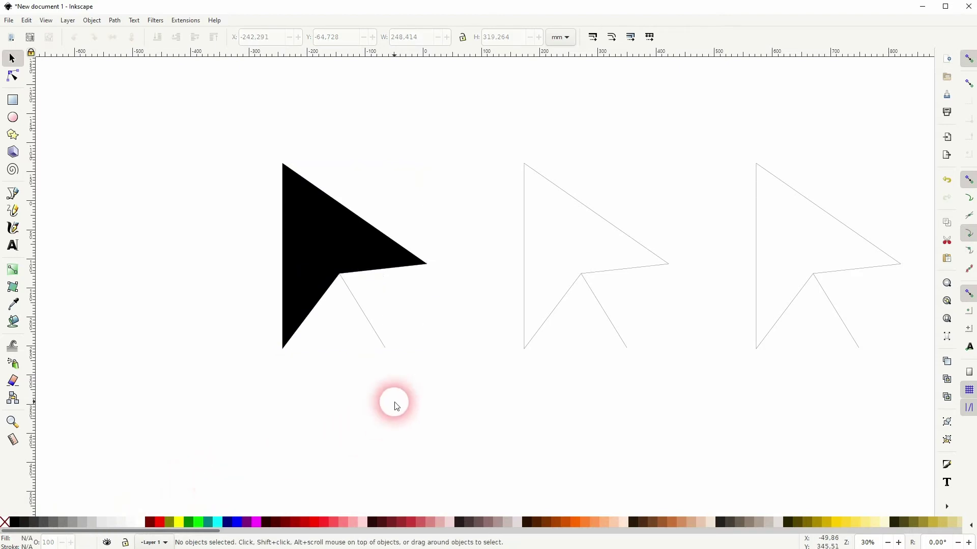
pyautogui.click(363, 314)
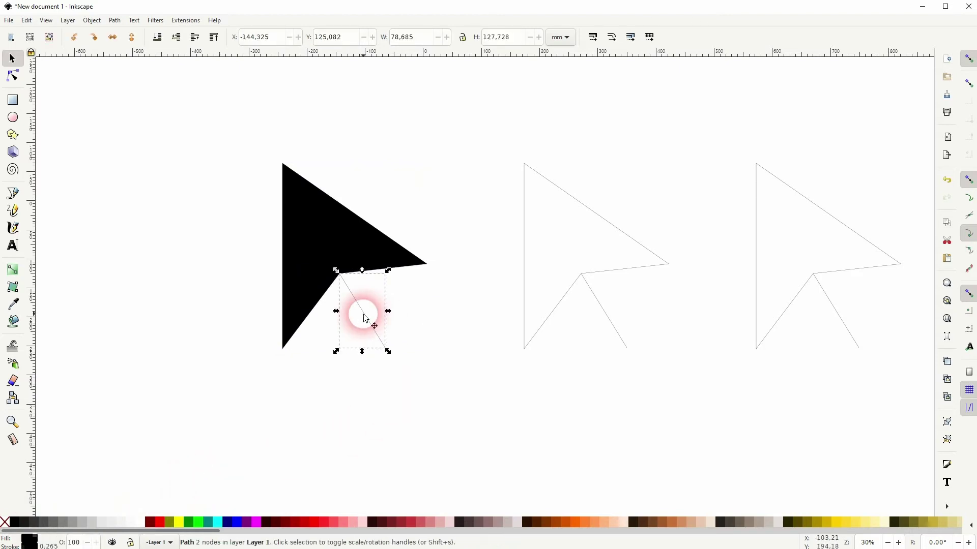
# Step: Give the left arrow's tail a 20 mm stroke width with round caps
pyautogui.click(94, 20)
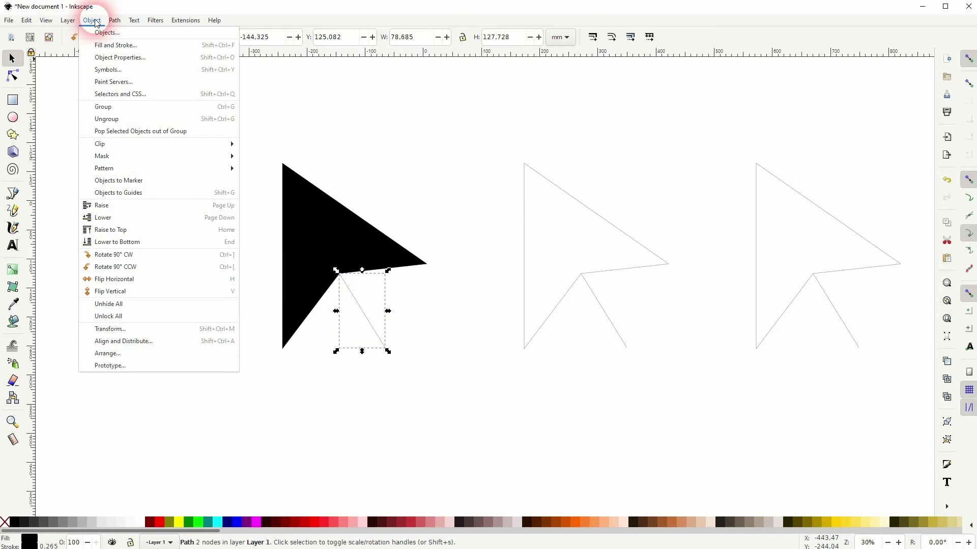
pyautogui.click(104, 53)
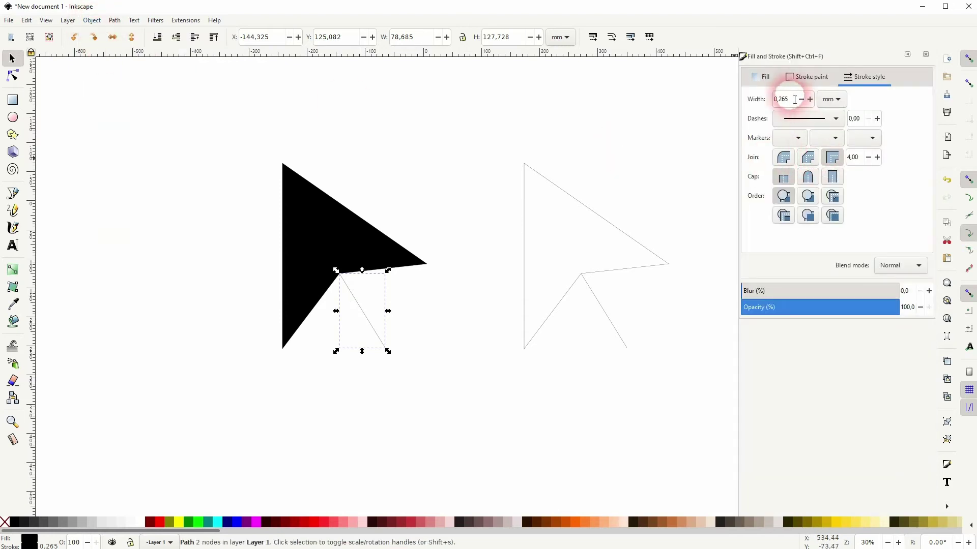
pyautogui.press('Return')
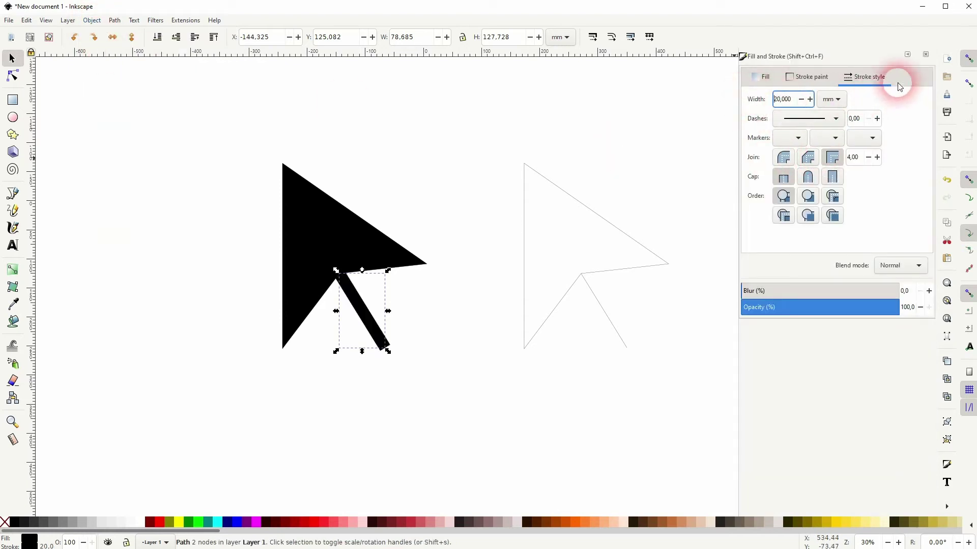
pyautogui.click(817, 196)
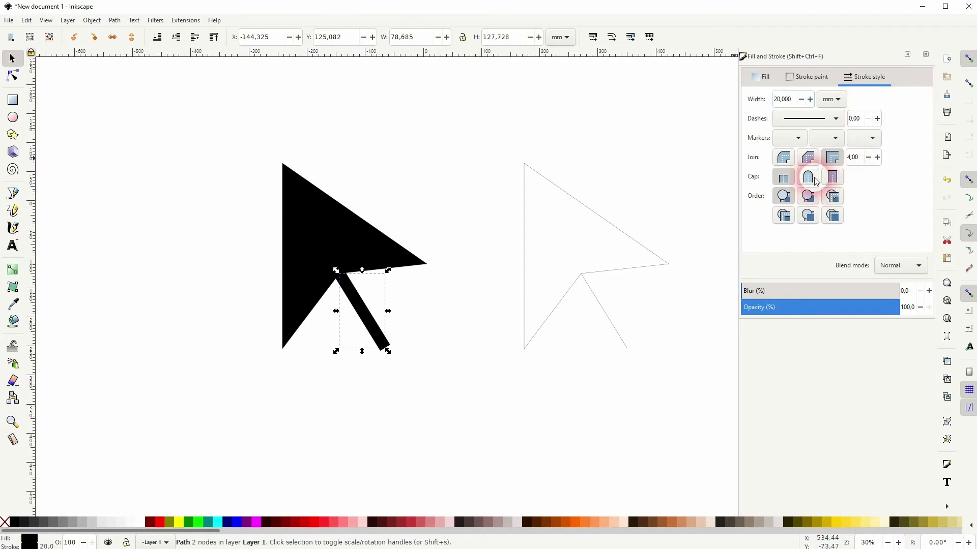
pyautogui.click(809, 178)
pyautogui.click(472, 360)
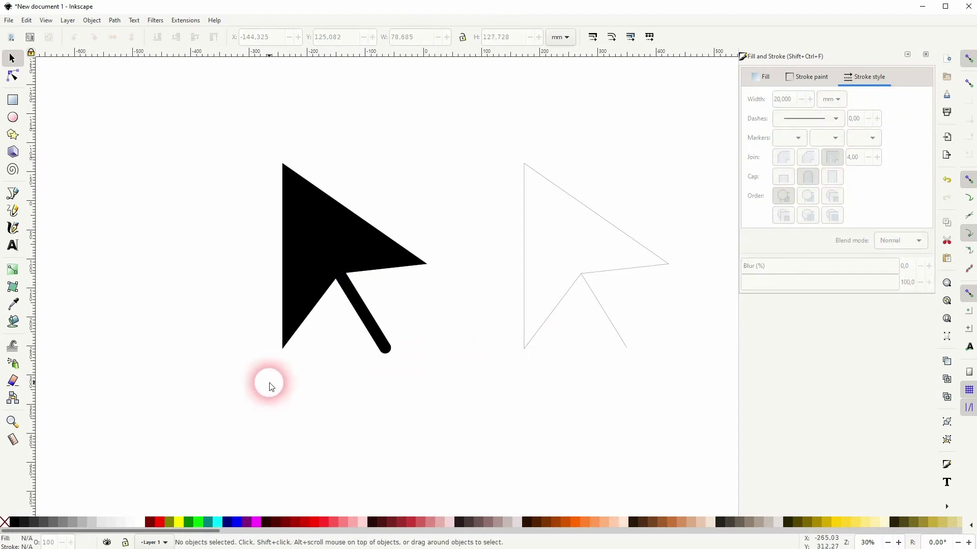
# Step: Add the Corners (Fillet/Chamfer) path effect to the black arrowhead
pyautogui.click(327, 252)
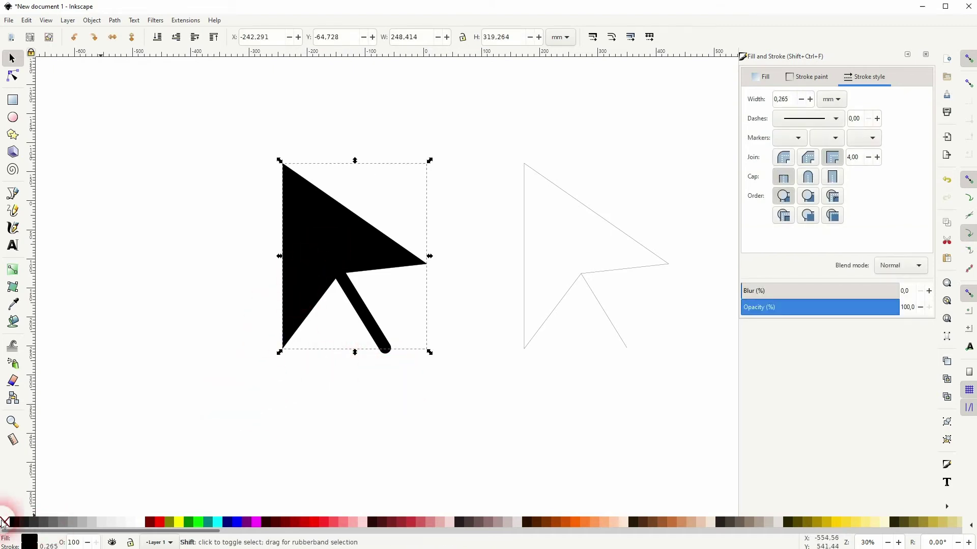
pyautogui.click(191, 478)
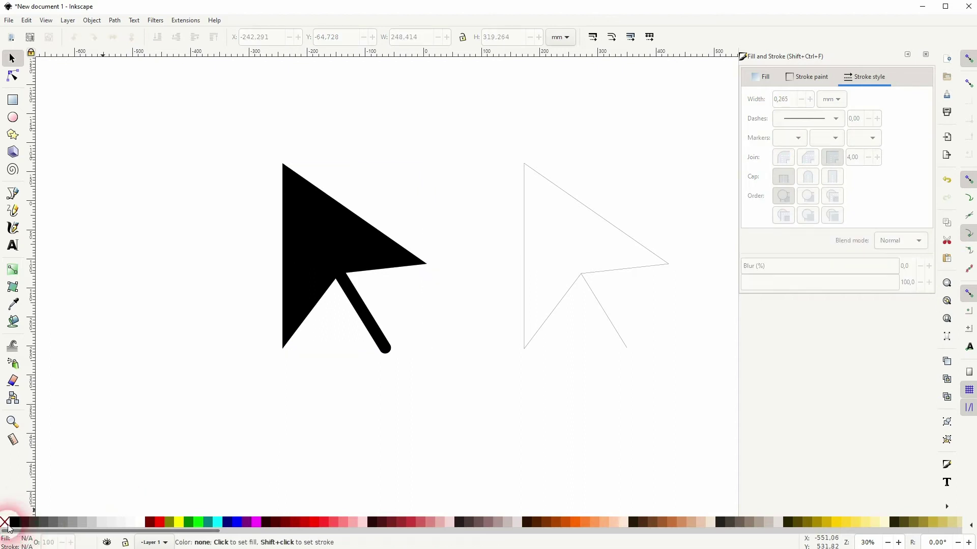
pyautogui.moveTo(218, 419); pyautogui.dragTo(457, 94)
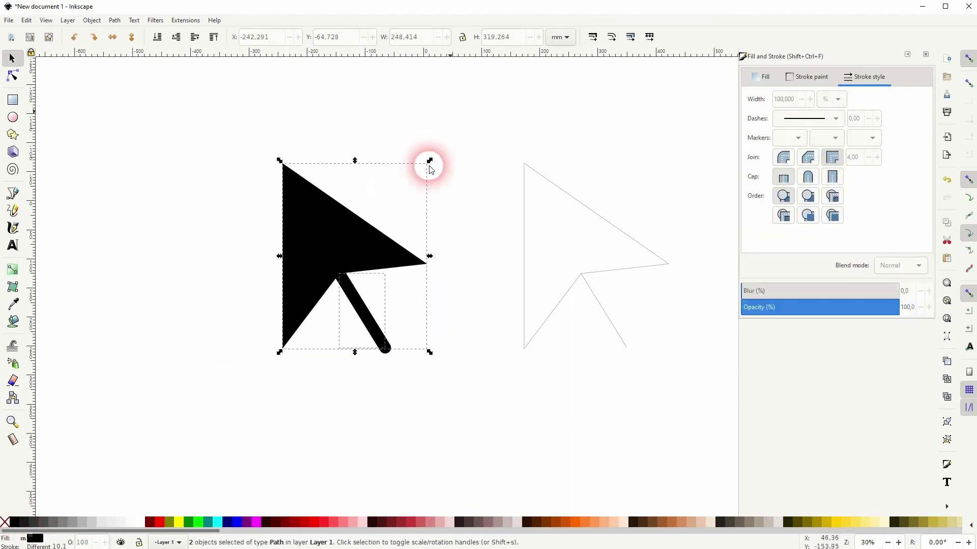
pyautogui.click(455, 258)
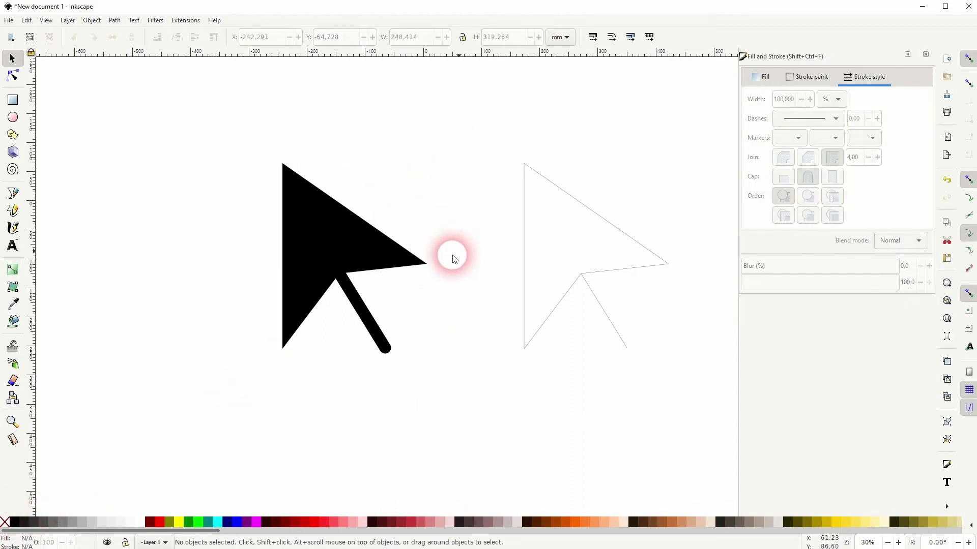
pyautogui.click(399, 236)
pyautogui.click(925, 54)
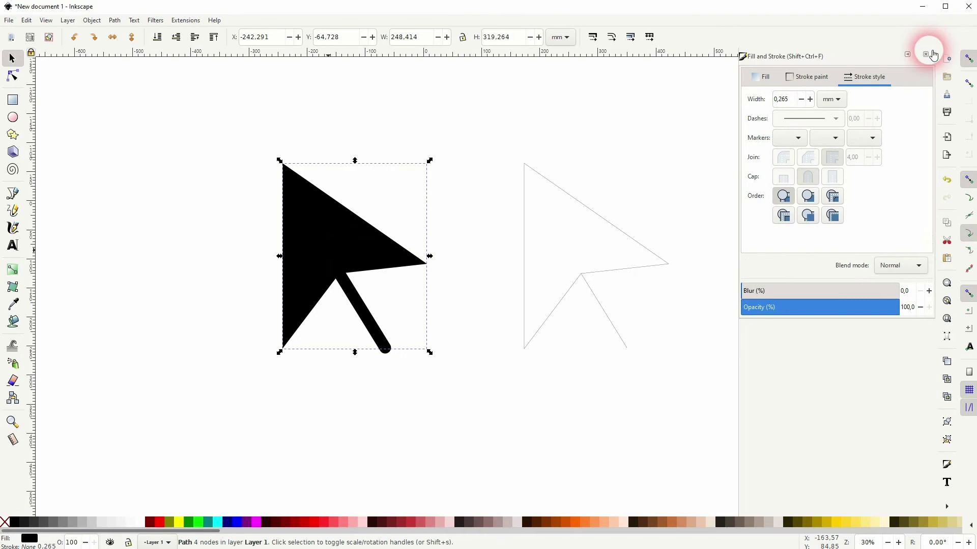
pyautogui.click(112, 23)
pyautogui.click(148, 246)
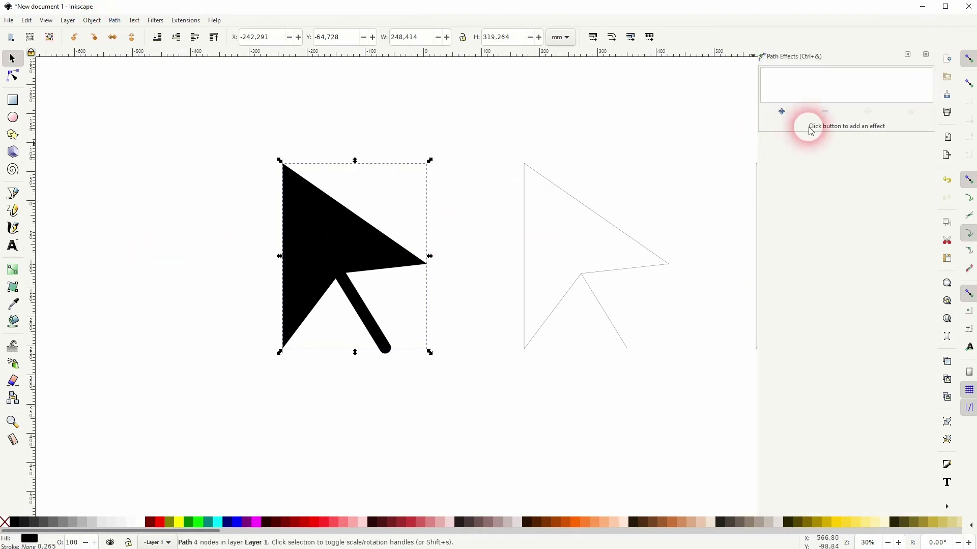
pyautogui.click(781, 111)
pyautogui.click(785, 179)
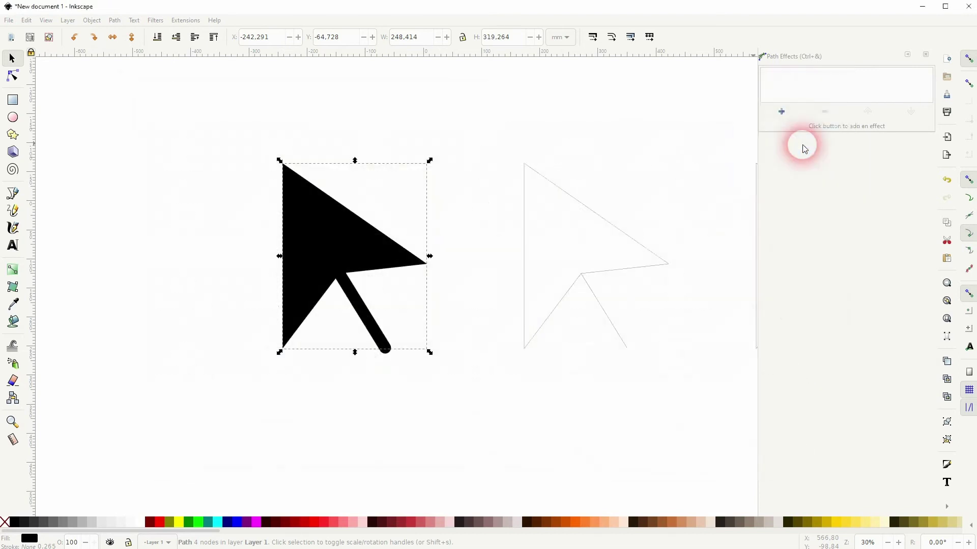
# Step: Select all four corner nodes and drag the fillet knot to round the corners slightly
pyautogui.click(20, 72)
pyautogui.moveTo(251, 136); pyautogui.dragTo(461, 372)
pyautogui.click(413, 265)
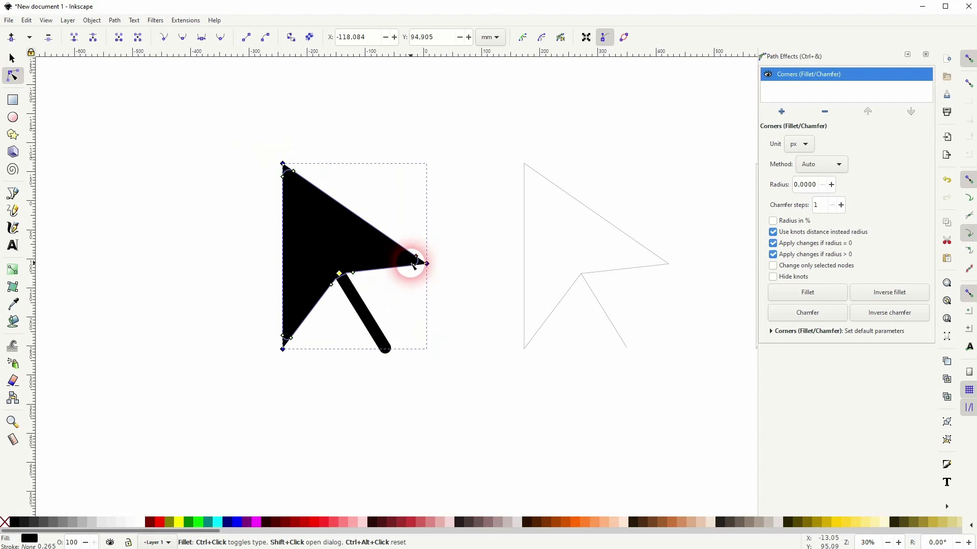
pyautogui.moveTo(413, 266); pyautogui.dragTo(429, 277)
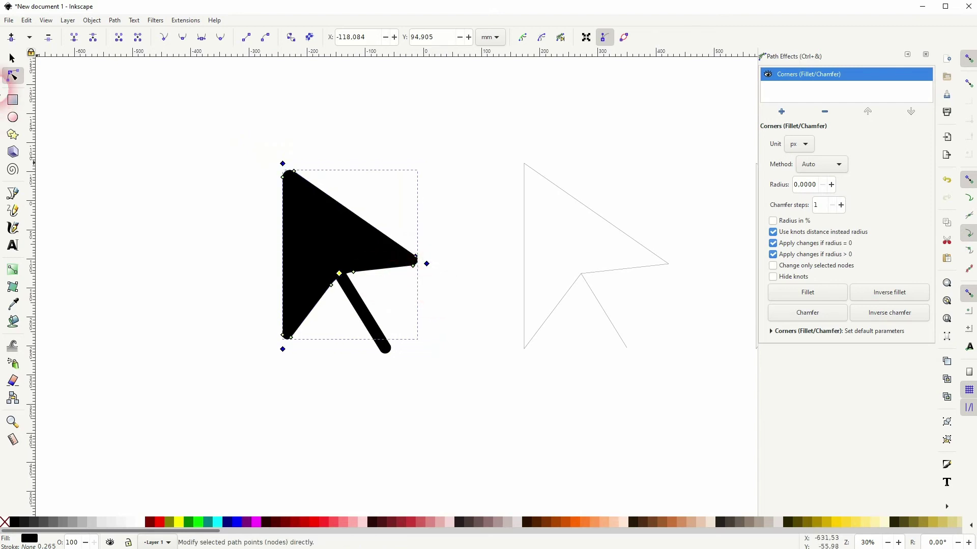
pyautogui.click(13, 59)
pyautogui.click(179, 283)
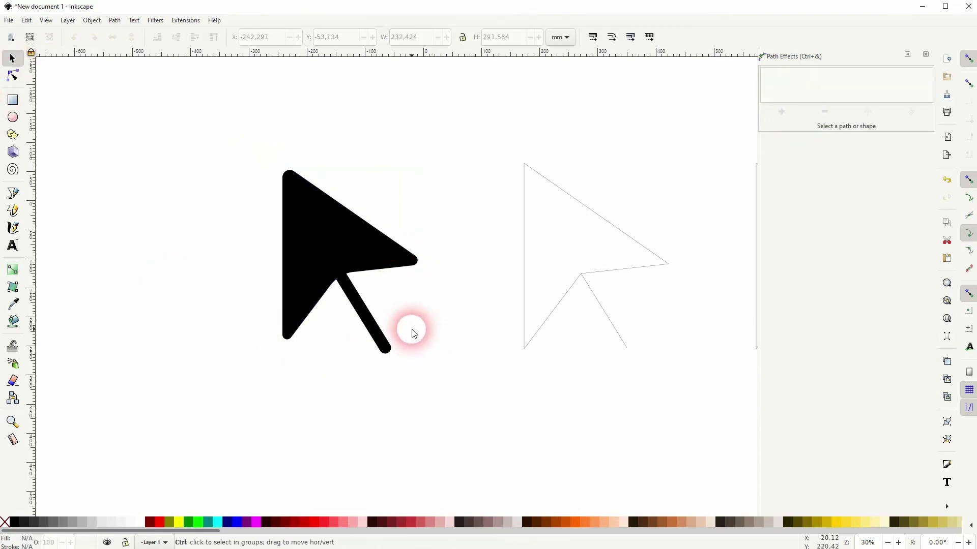
# Step: Delete the two outline arrows
pyautogui.scroll(-1, 413, 331)
pyautogui.moveTo(413, 332); pyautogui.dragTo(283, 330)
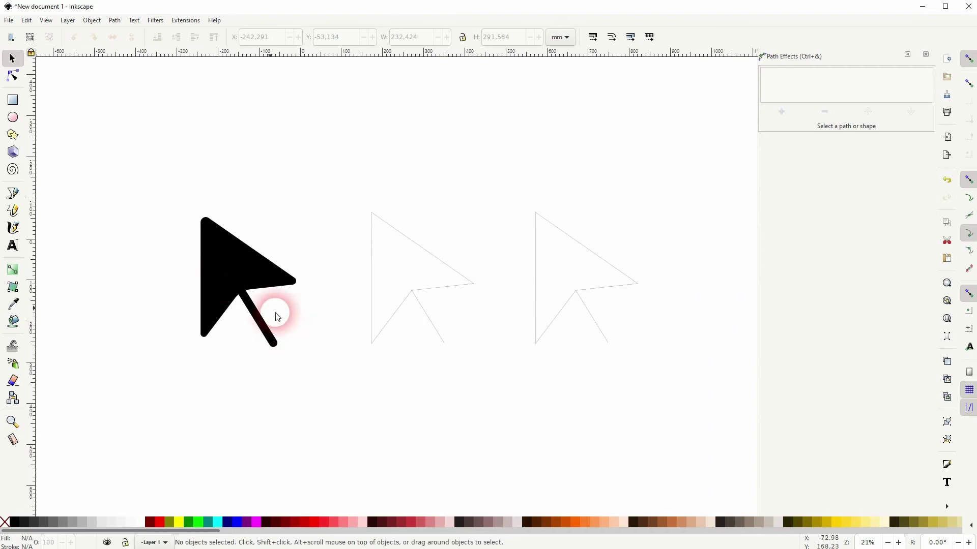
pyautogui.moveTo(334, 366); pyautogui.dragTo(678, 153)
pyautogui.press('Delete')
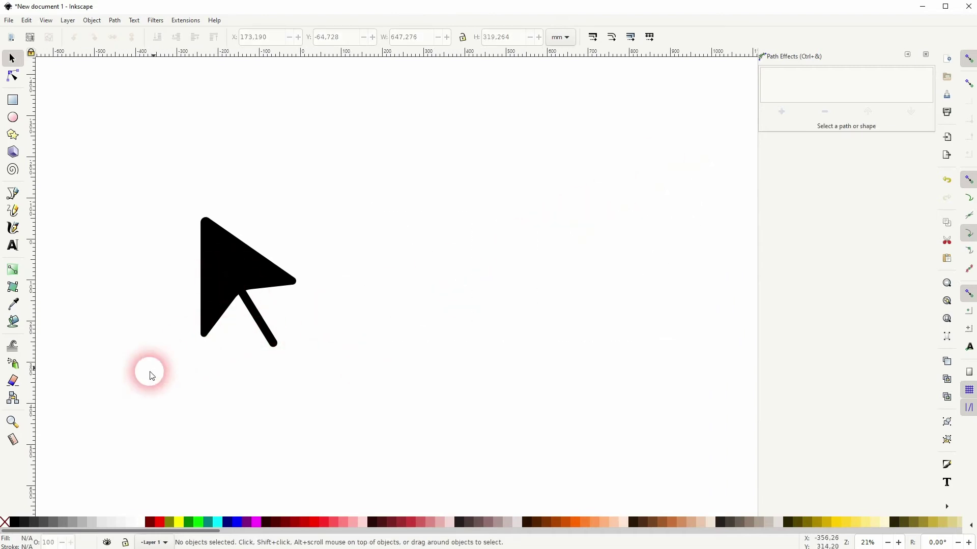
# Step: Duplicate the rounded black arrow twice to refill the row to its right
pyautogui.moveTo(150, 374); pyautogui.dragTo(348, 210)
pyautogui.hotkey('ctrl', 'd')
pyautogui.moveTo(240, 269); pyautogui.dragTo(585, 268)
pyautogui.hotkey('ctrl', 'd')
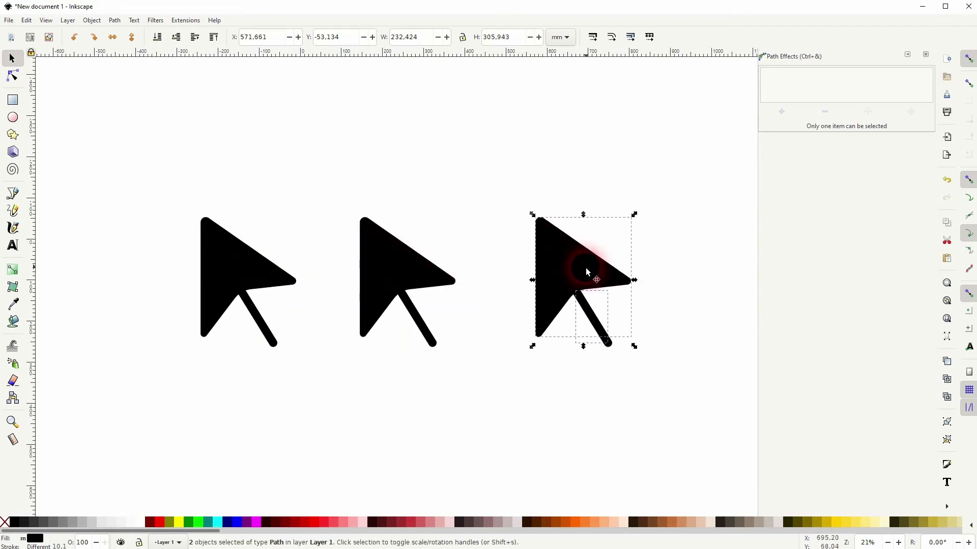
pyautogui.click(465, 388)
pyautogui.moveTo(334, 373); pyautogui.dragTo(495, 184)
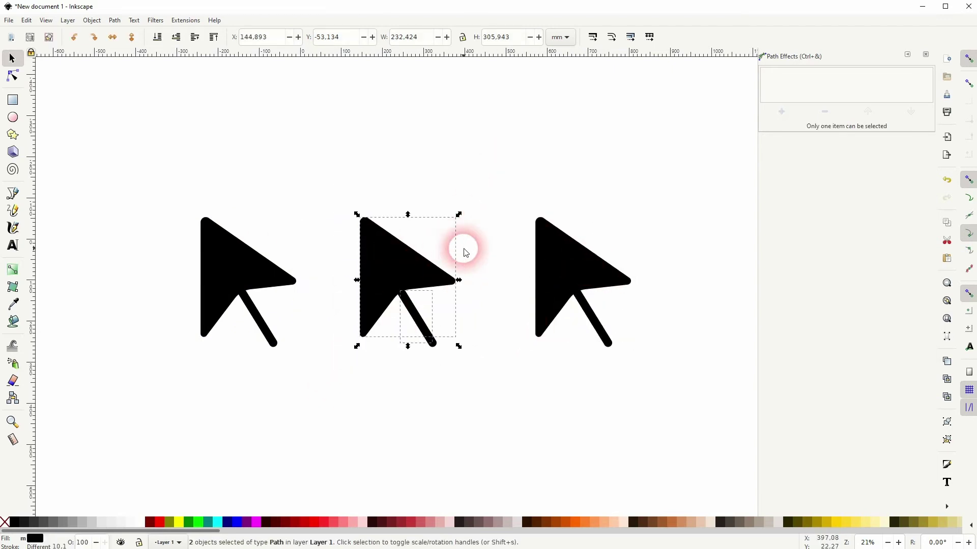
# Step: Remove the fill from the middle arrow's triangle, leaving only its outline
pyautogui.click(479, 246)
pyautogui.click(400, 276)
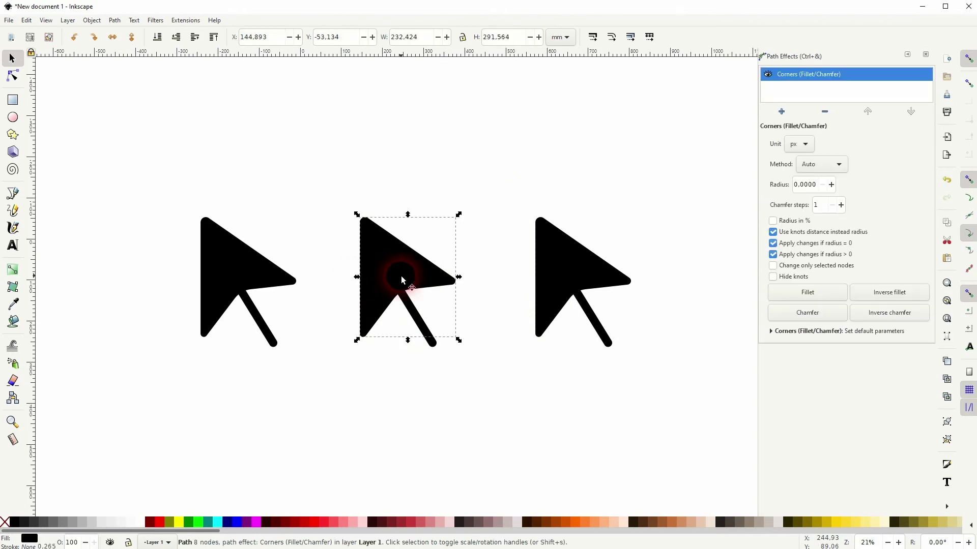
pyautogui.click(8, 523)
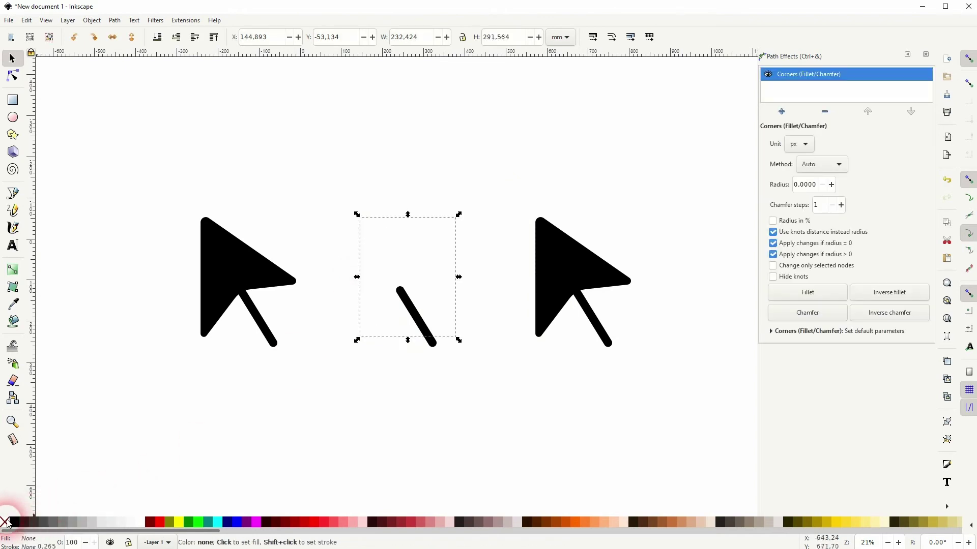
pyautogui.click(349, 427)
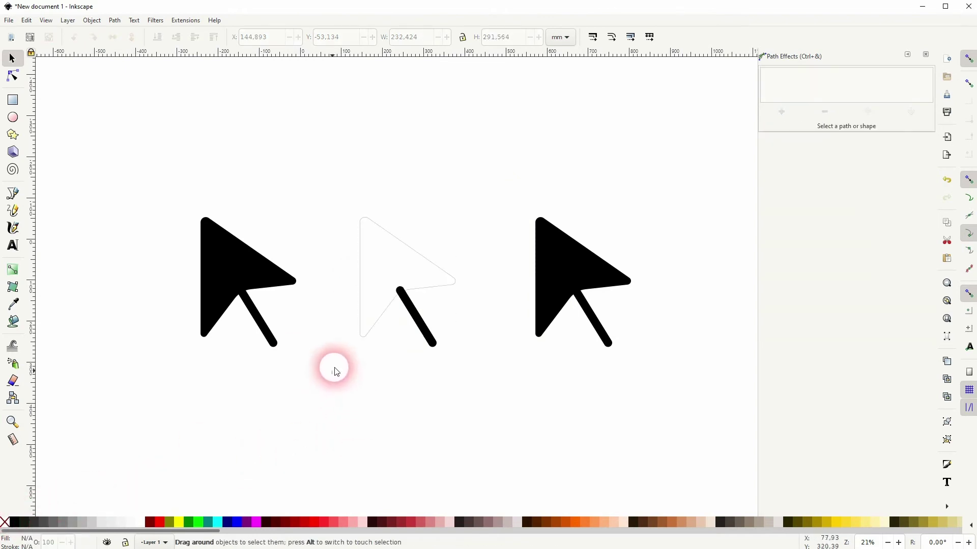
pyautogui.moveTo(332, 375); pyautogui.dragTo(501, 133)
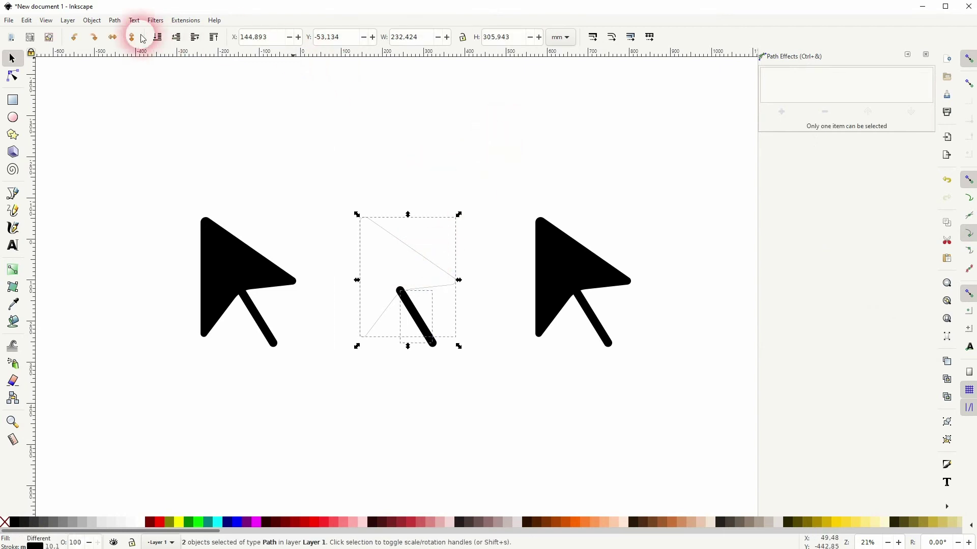
# Step: Set the middle arrow's stroke width to 20 mm
pyautogui.click(97, 24)
pyautogui.click(104, 31)
pyautogui.click(937, 59)
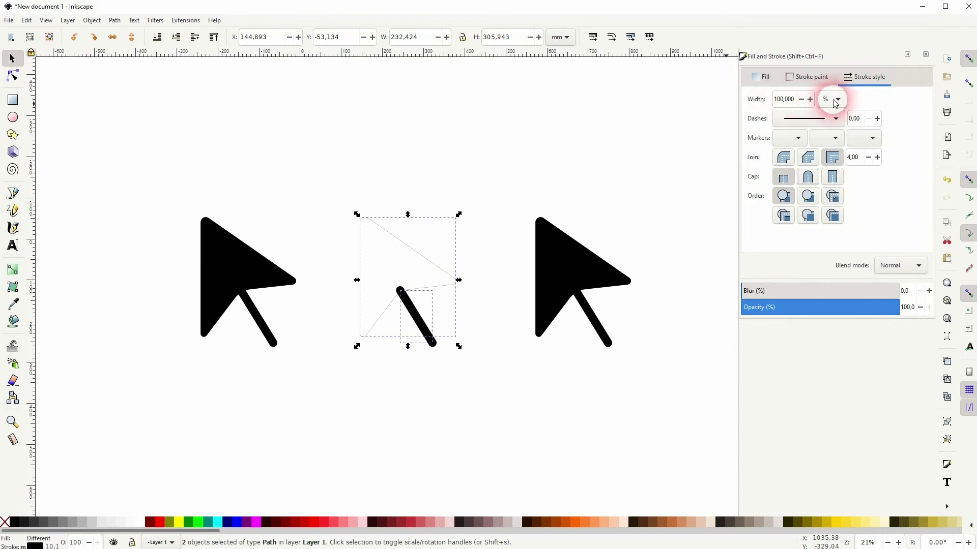
pyautogui.click(831, 100)
pyautogui.click(827, 74)
pyautogui.click(754, 109)
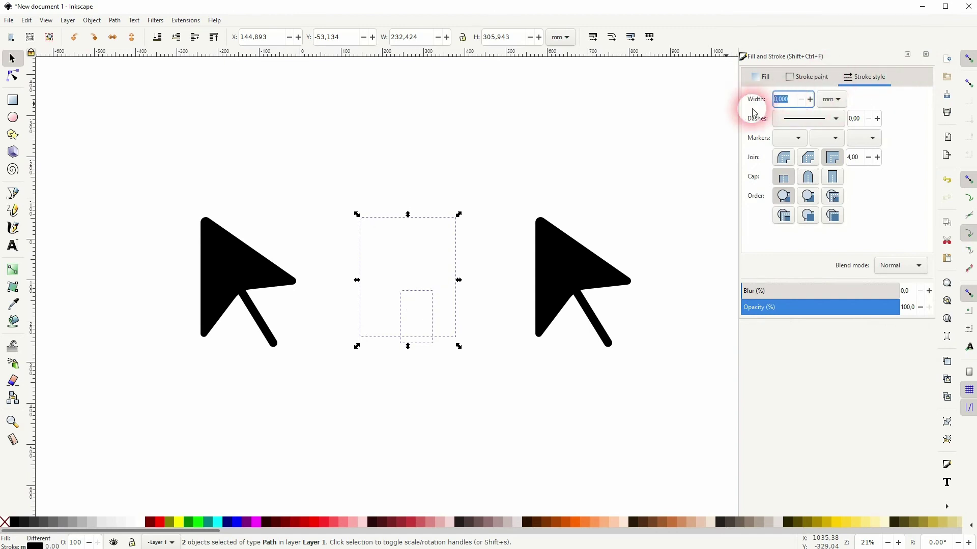
pyautogui.write('20')
pyautogui.press('Return')
# Step: Nudge the middle tail to meet the outline, then select the whole arrow
pyautogui.click(488, 383)
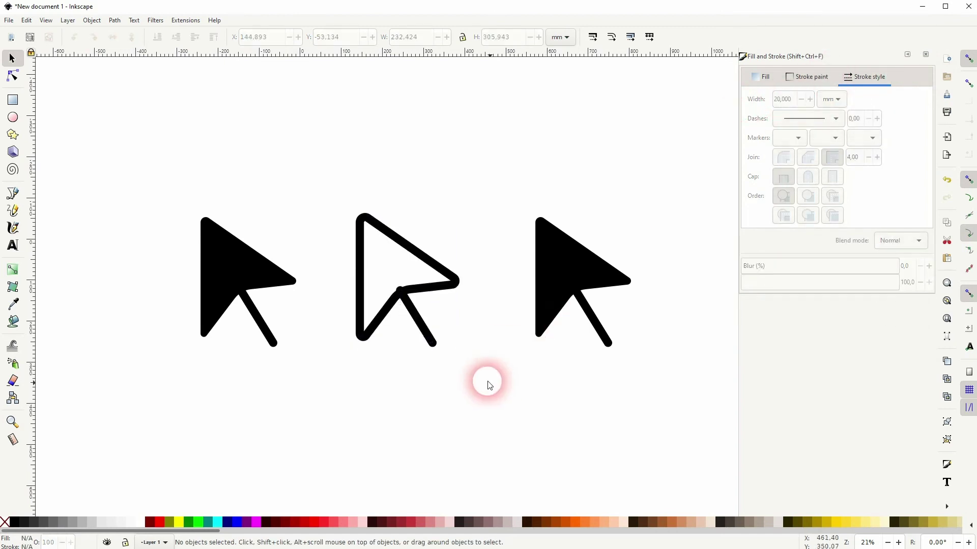
pyautogui.click(424, 320)
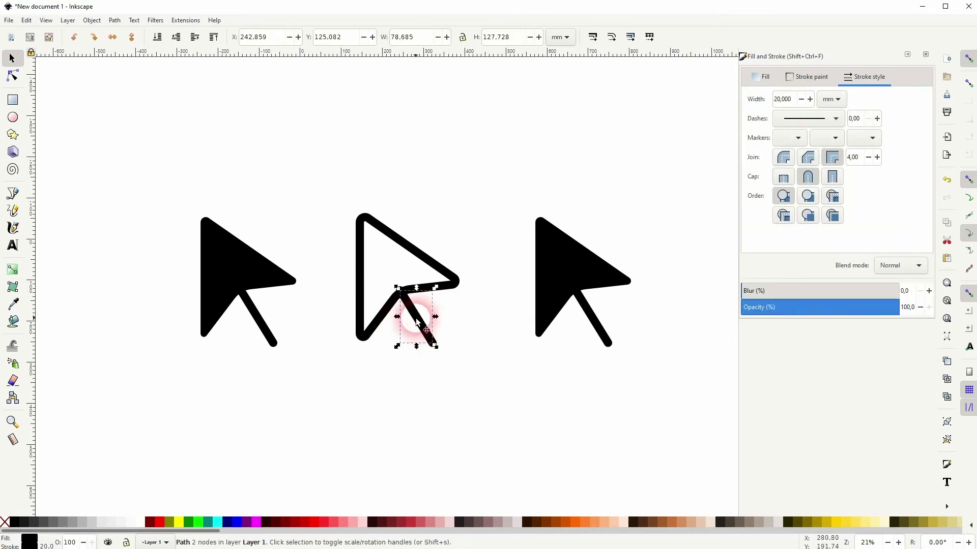
pyautogui.moveTo(416, 320); pyautogui.dragTo(418, 322)
pyautogui.click(484, 376)
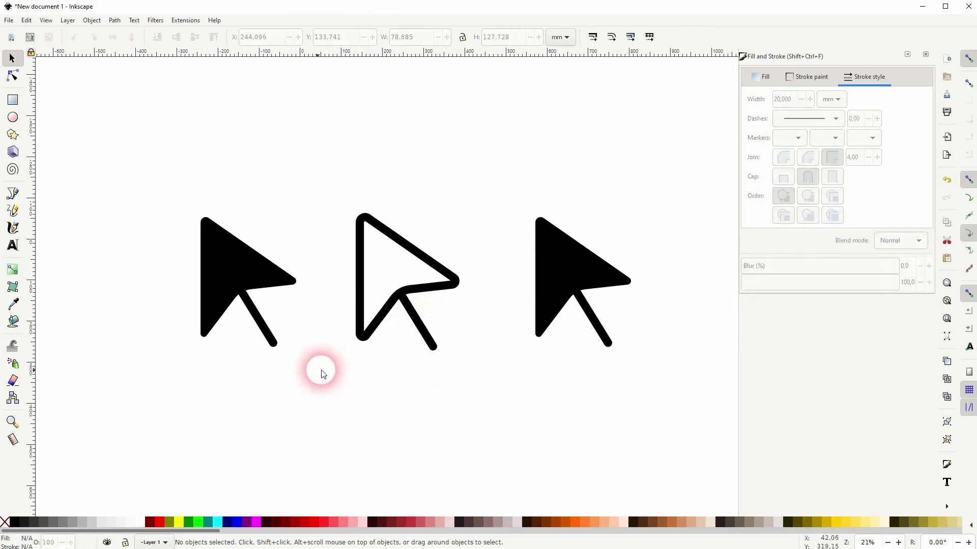
pyautogui.moveTo(321, 374); pyautogui.dragTo(510, 163)
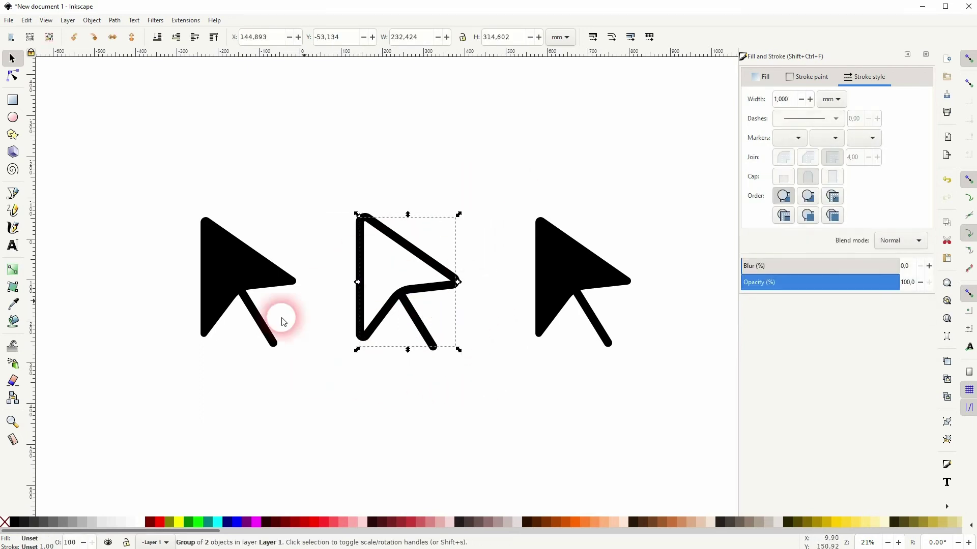
# Step: Make the right arrow's fill and tail white
pyautogui.moveTo(157, 383); pyautogui.dragTo(334, 191)
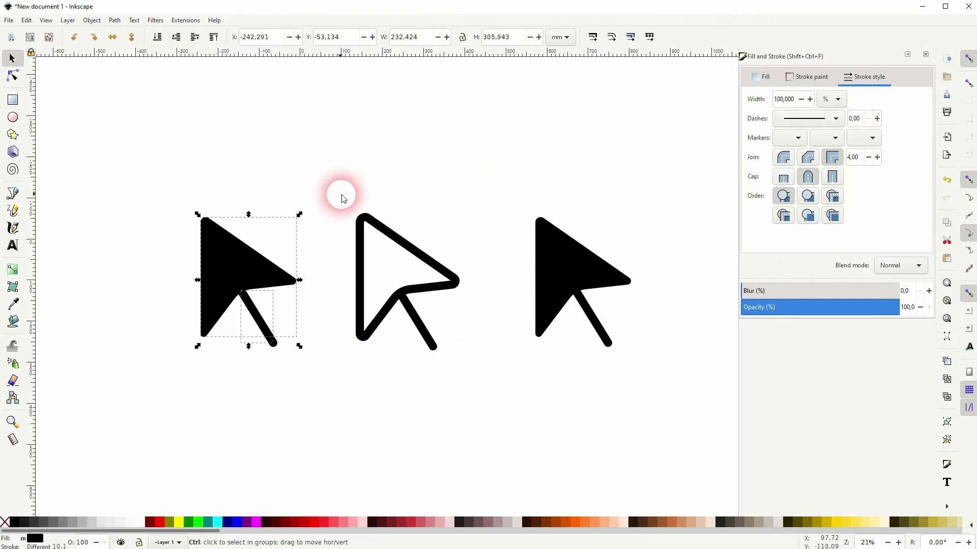
pyautogui.hotkey('ctrl', 'f')
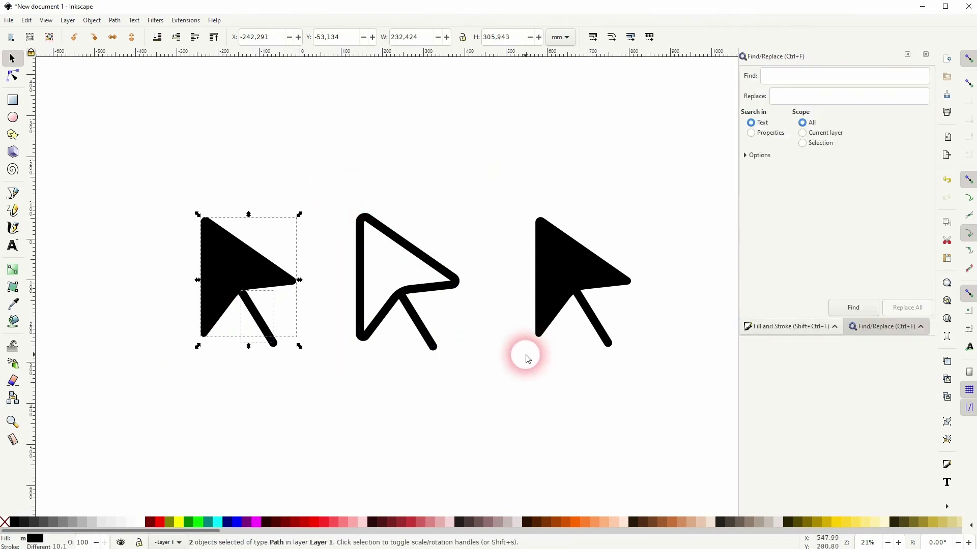
pyautogui.moveTo(501, 360); pyautogui.dragTo(674, 164)
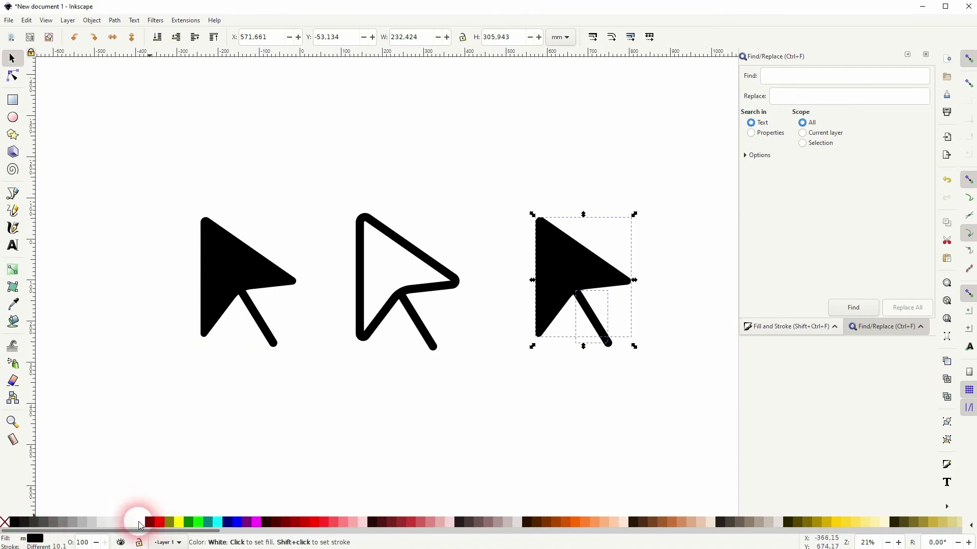
pyautogui.click(140, 522)
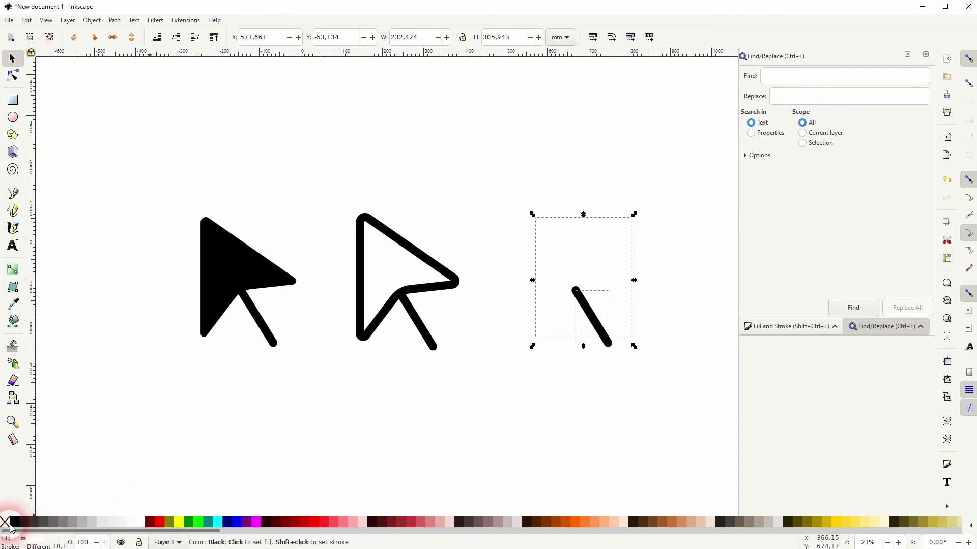
pyautogui.keyDown('shift'); pyautogui.click(138, 522); pyautogui.keyUp('shift')
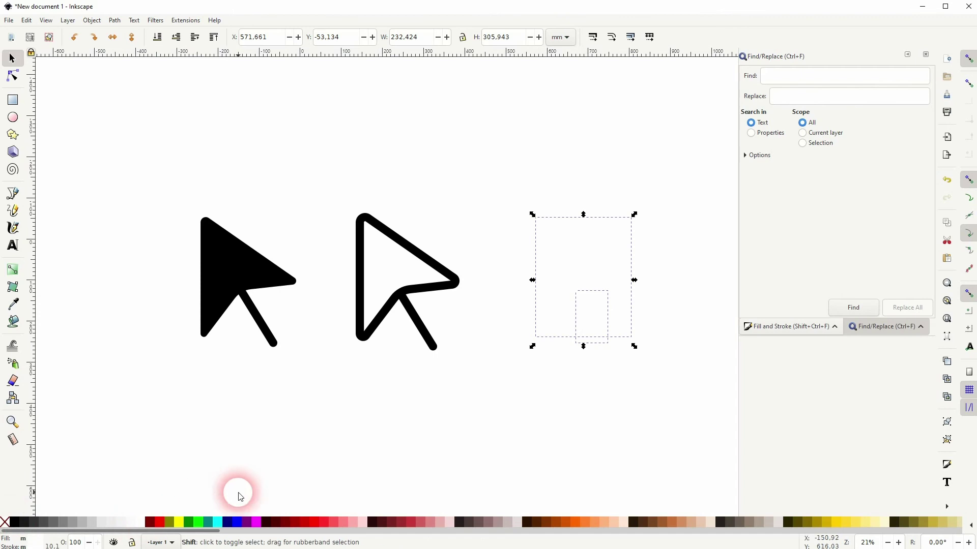
pyautogui.click(619, 392)
# Step: Draw a black circle over the white arrow, lower it to the bottom, and shrink it slightly
pyautogui.click(13, 118)
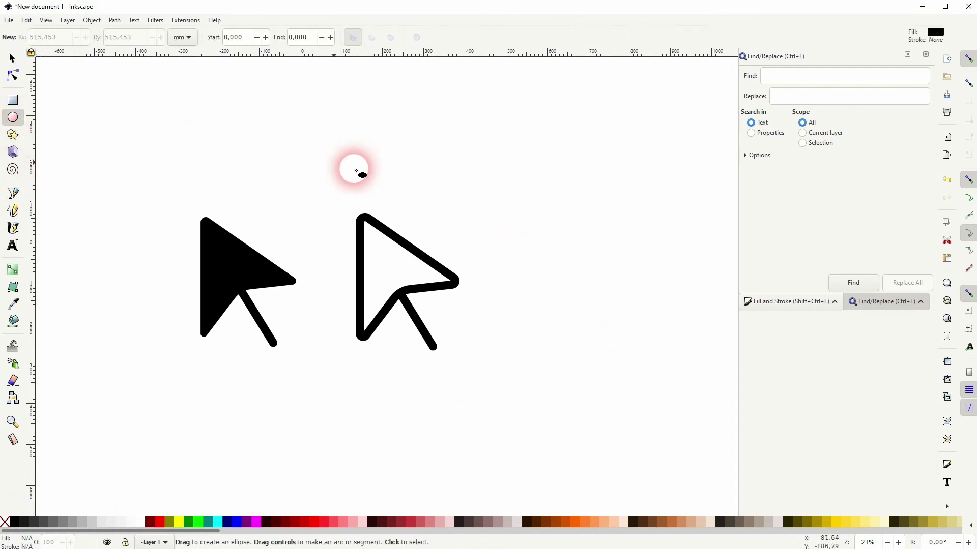
pyautogui.moveTo(573, 290); pyautogui.dragTo(678, 411)
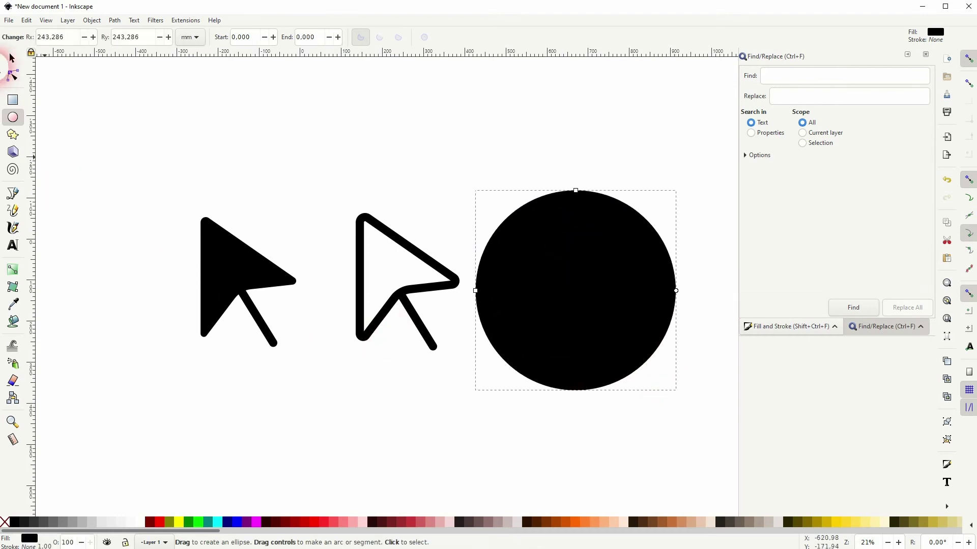
pyautogui.click(13, 59)
pyautogui.click(157, 37)
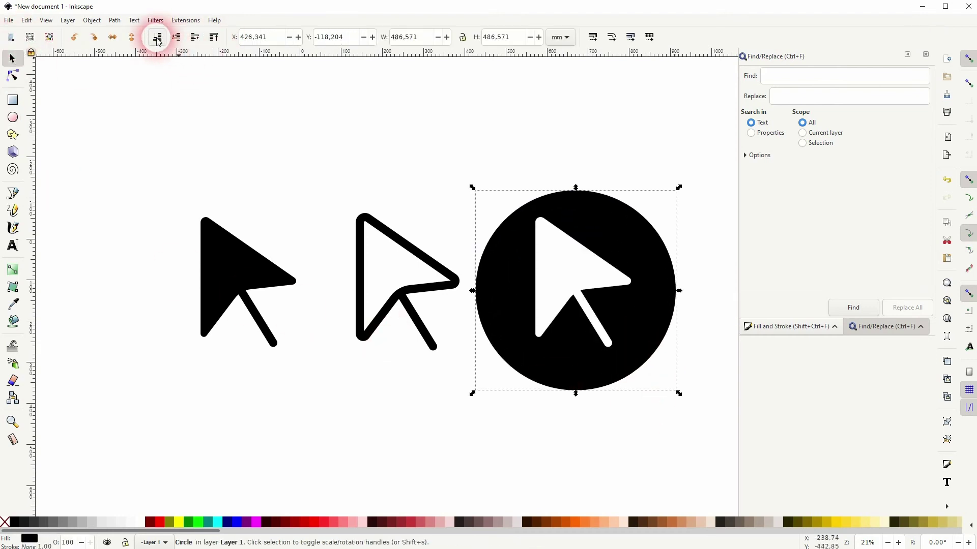
pyautogui.moveTo(678, 290); pyautogui.dragTo(645, 299)
pyautogui.click(689, 322)
pyautogui.moveTo(460, 167); pyautogui.dragTo(699, 406)
pyautogui.click(661, 392)
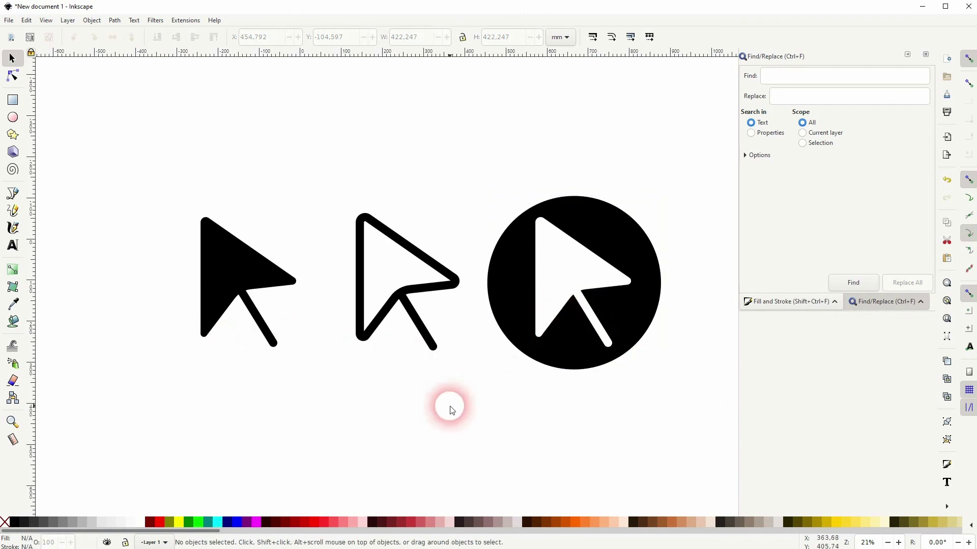
# Step: Close the Find/Replace panel and scale the circled white arrow icon down to about 370 mm
pyautogui.click(925, 54)
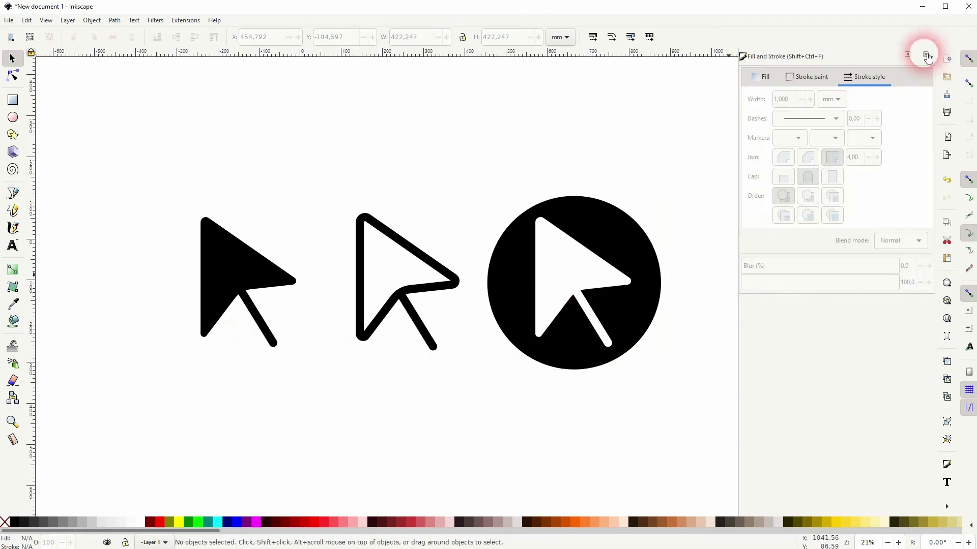
pyautogui.click(624, 246)
pyautogui.moveTo(580, 194); pyautogui.dragTo(577, 205)
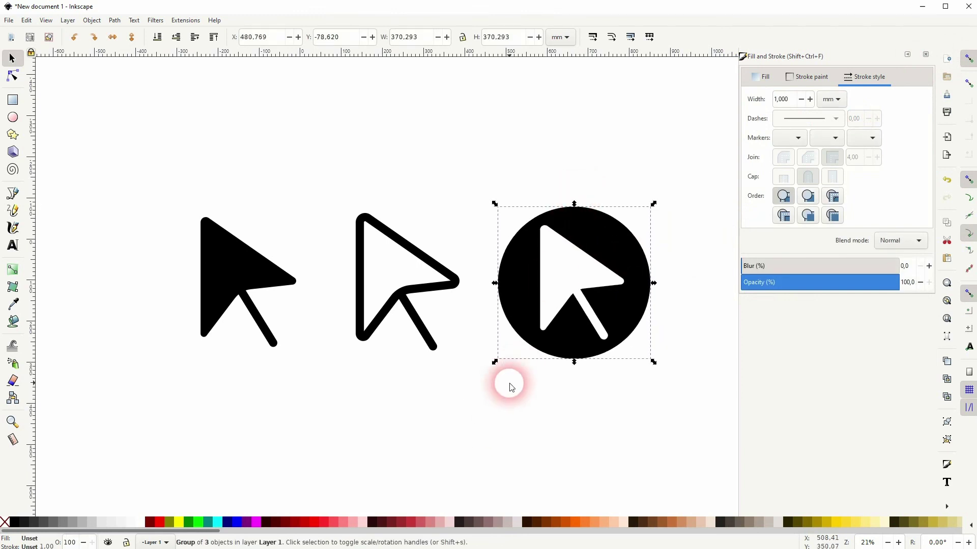
pyautogui.click(512, 384)
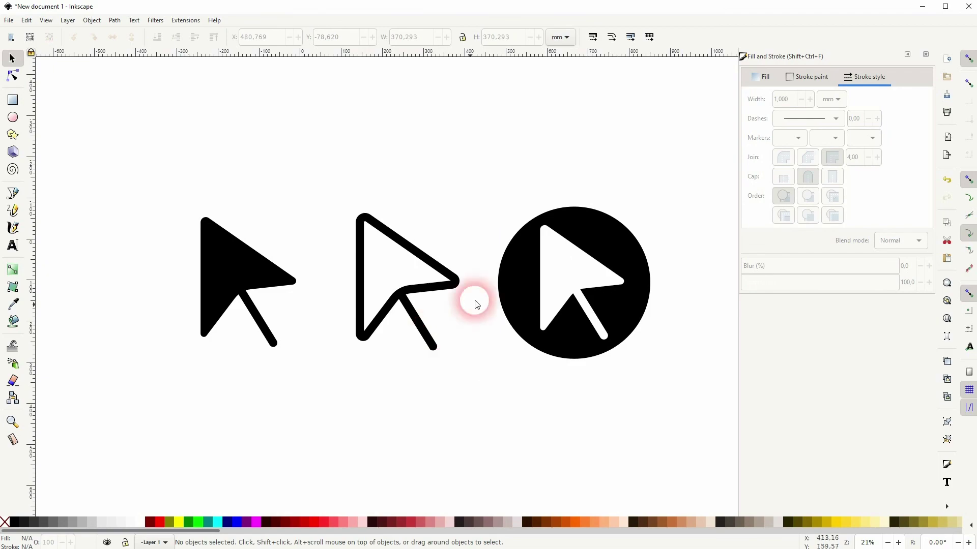